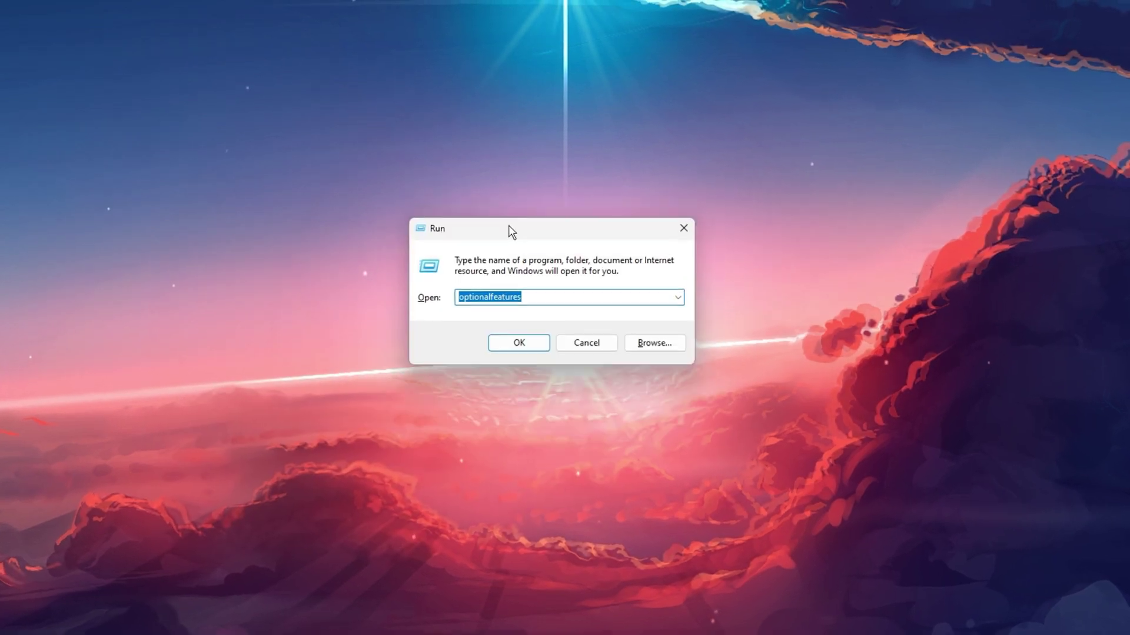
# Step: Enter 'optionalfeatures' in the Run dialog's Open field to open Windows Features
pyautogui.click(523, 281)
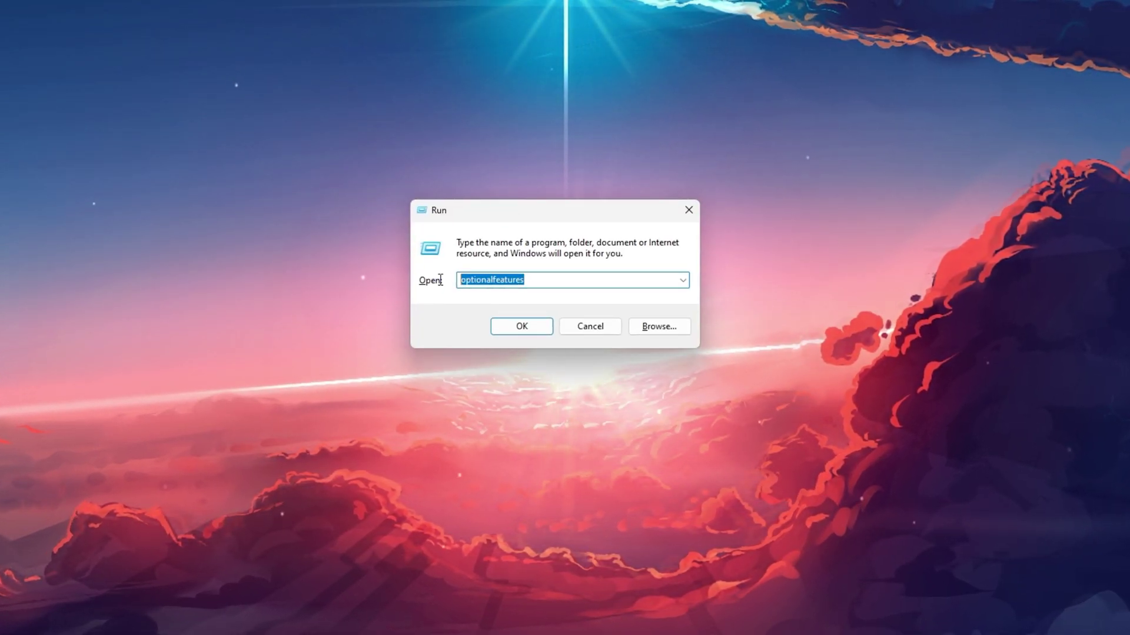
# Step: Turn on WCF HTTP and Non-HTTP Activation under .NET Framework 3.5, expanding 4.8 Advanced Services
pyautogui.click(521, 327)
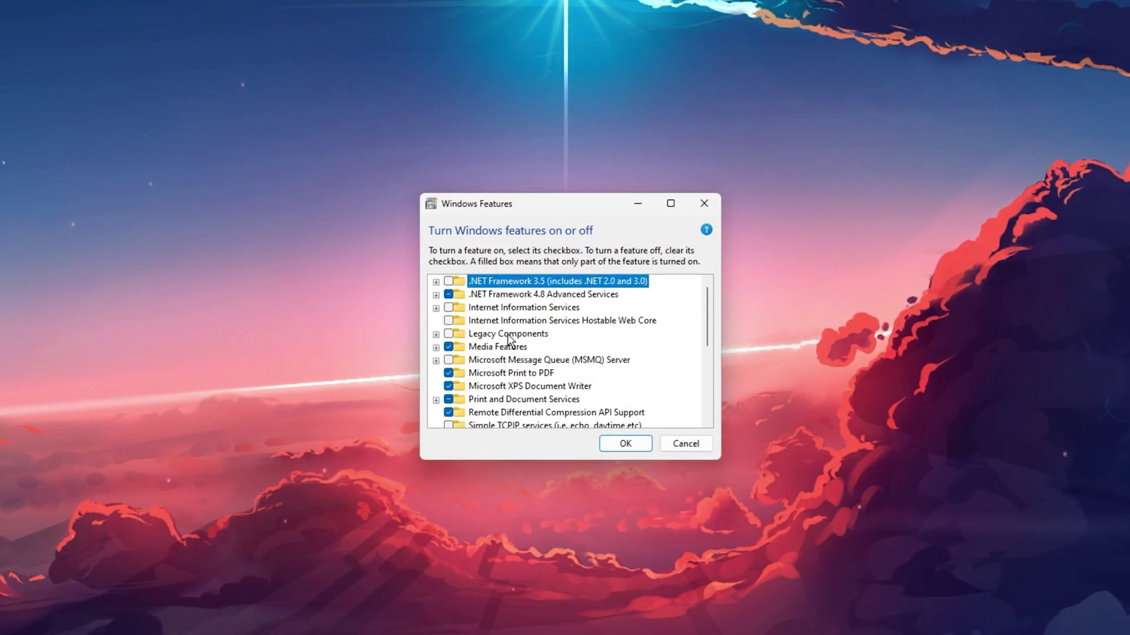
pyautogui.click(436, 280)
pyautogui.click(436, 320)
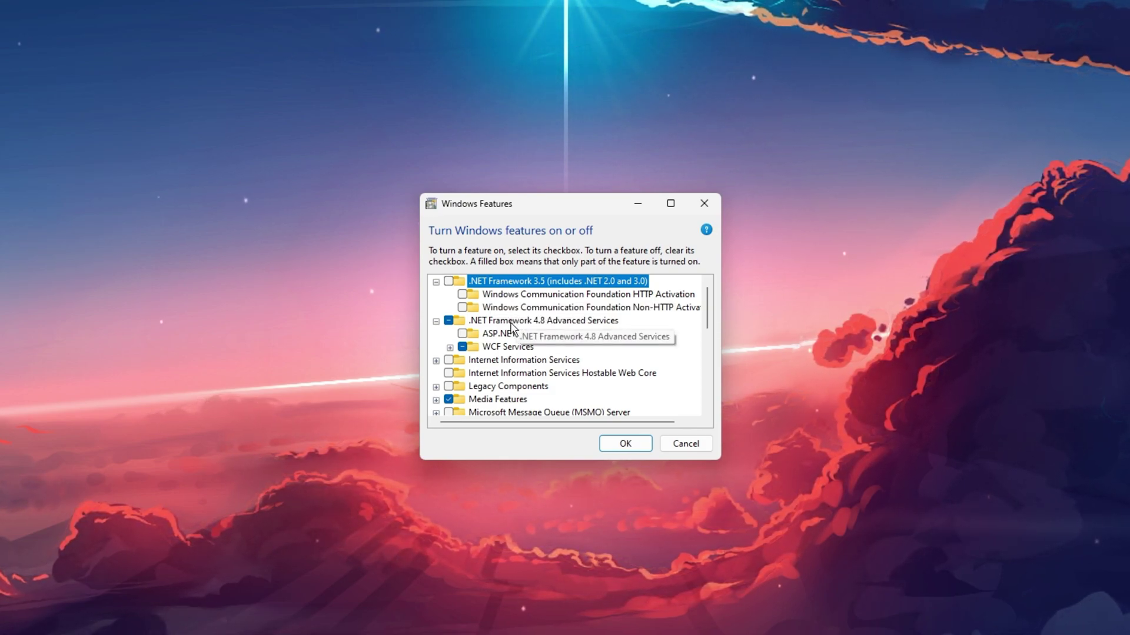
pyautogui.click(464, 294)
pyautogui.click(463, 308)
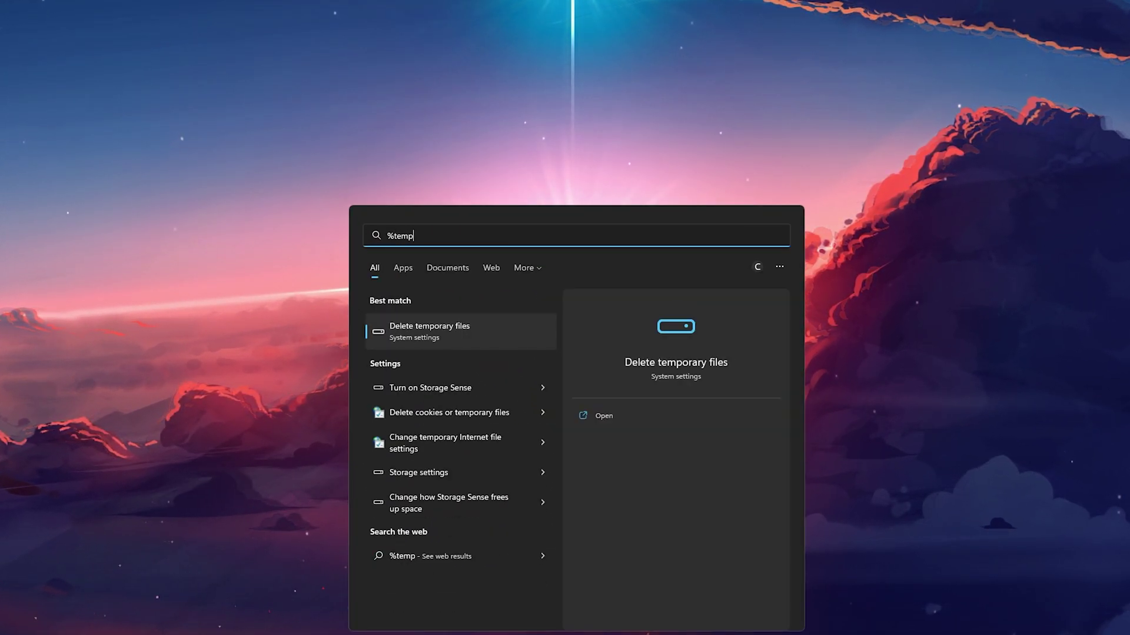
pyautogui.write('%')
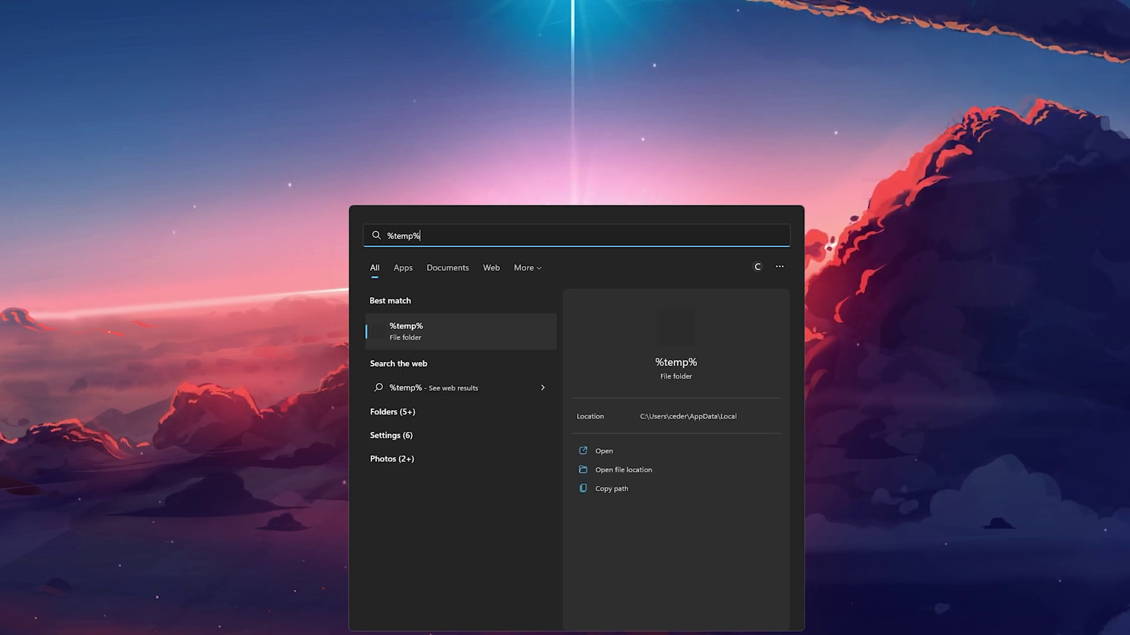
# Step: Delete everything in the Temp folder, skipping the in-use file, then search for Settings
pyautogui.press('Return')
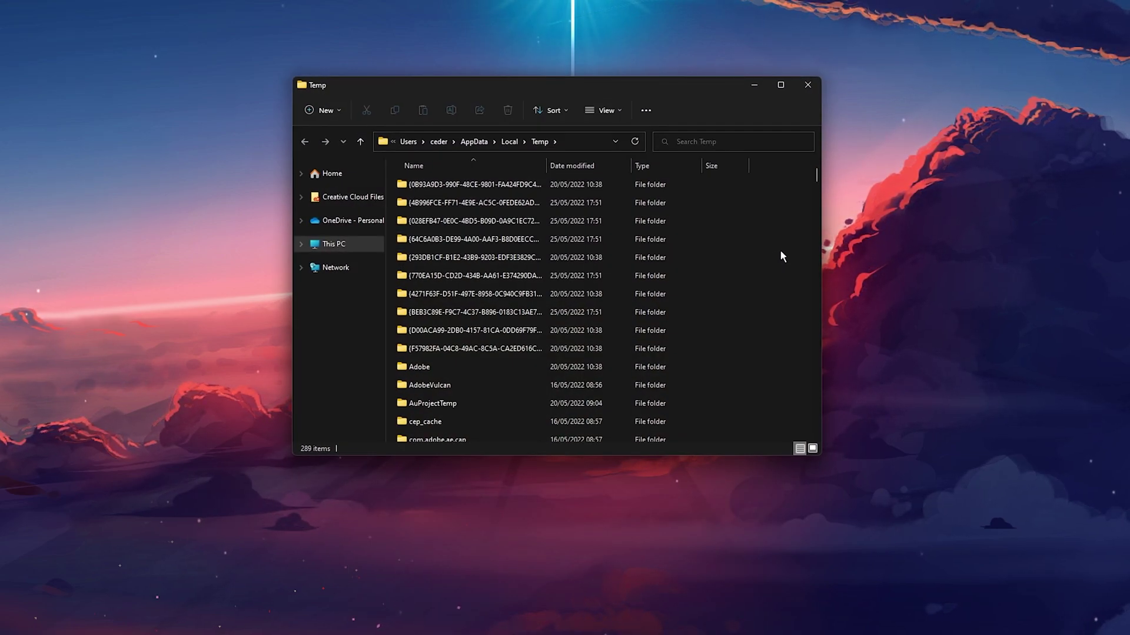
pyautogui.hotkey('ctrl', 'a')
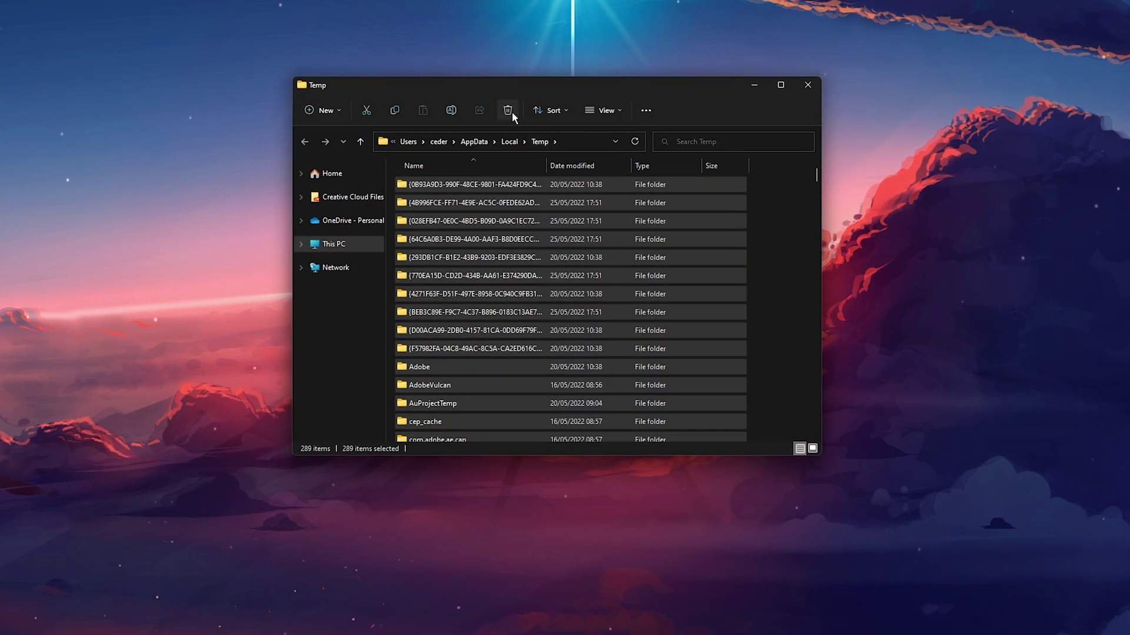
pyautogui.click(511, 111)
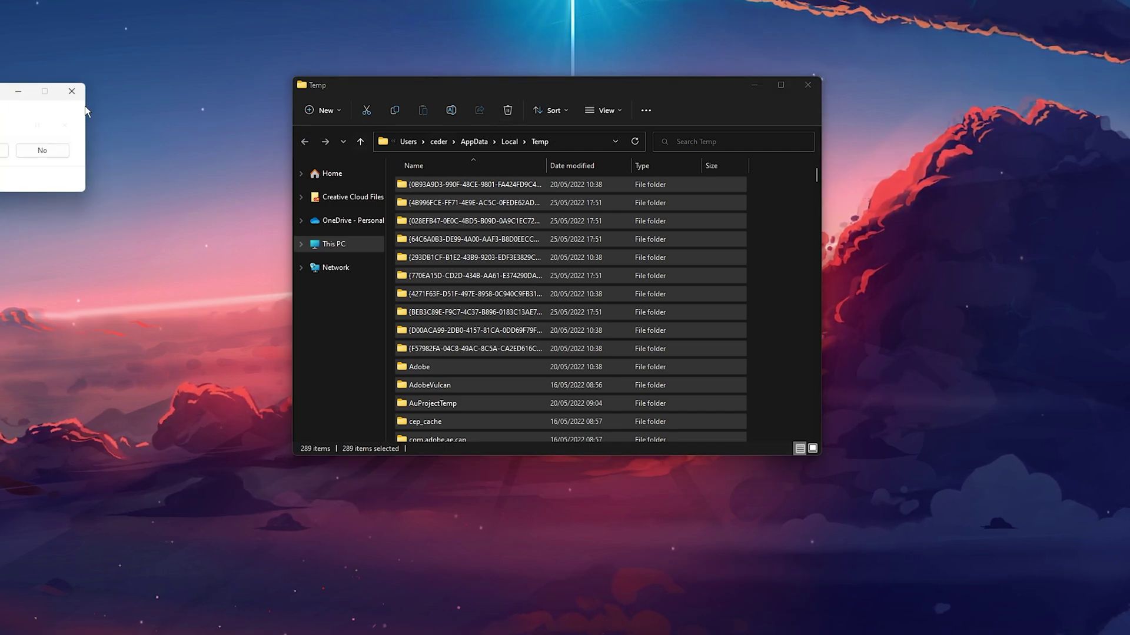
pyautogui.click(40, 160)
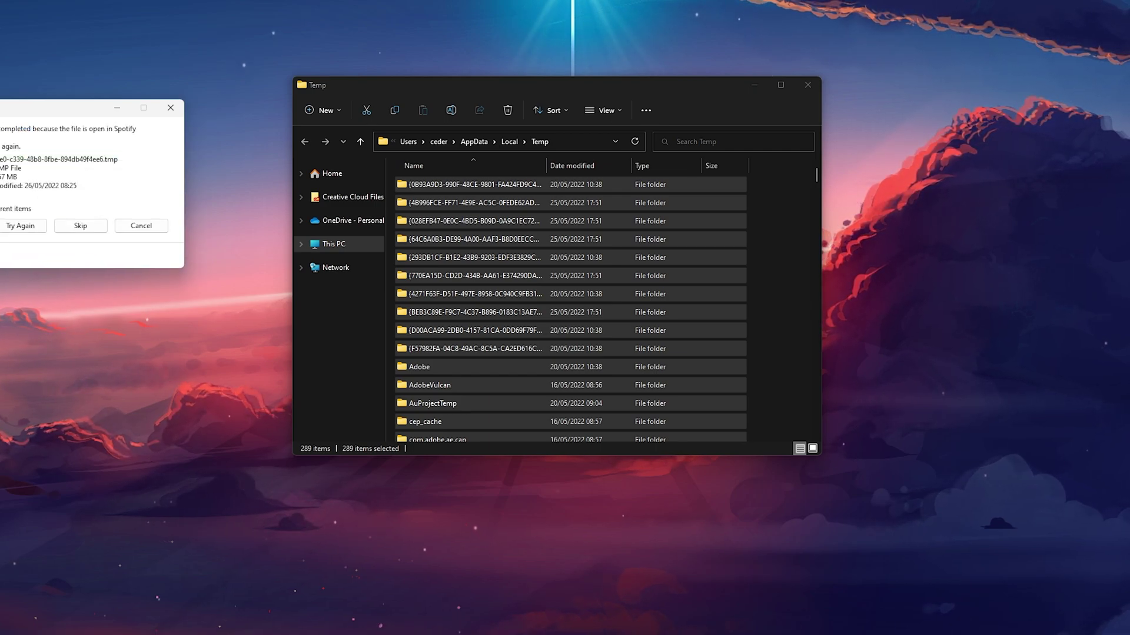
pyautogui.click(80, 227)
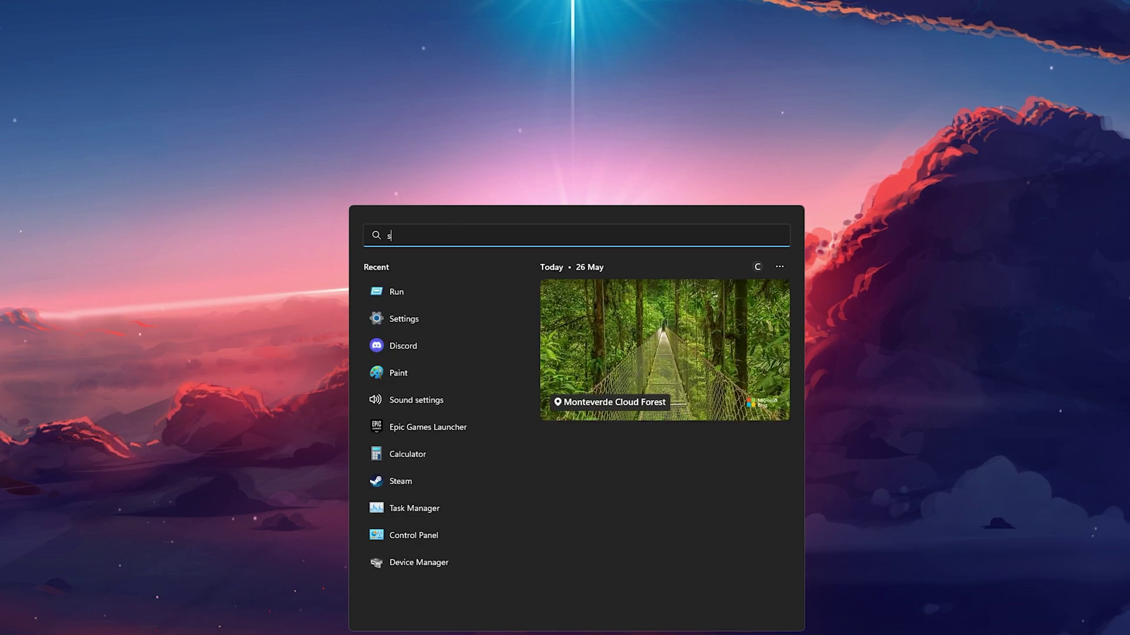
pyautogui.write('settings')
pyautogui.press('Return')
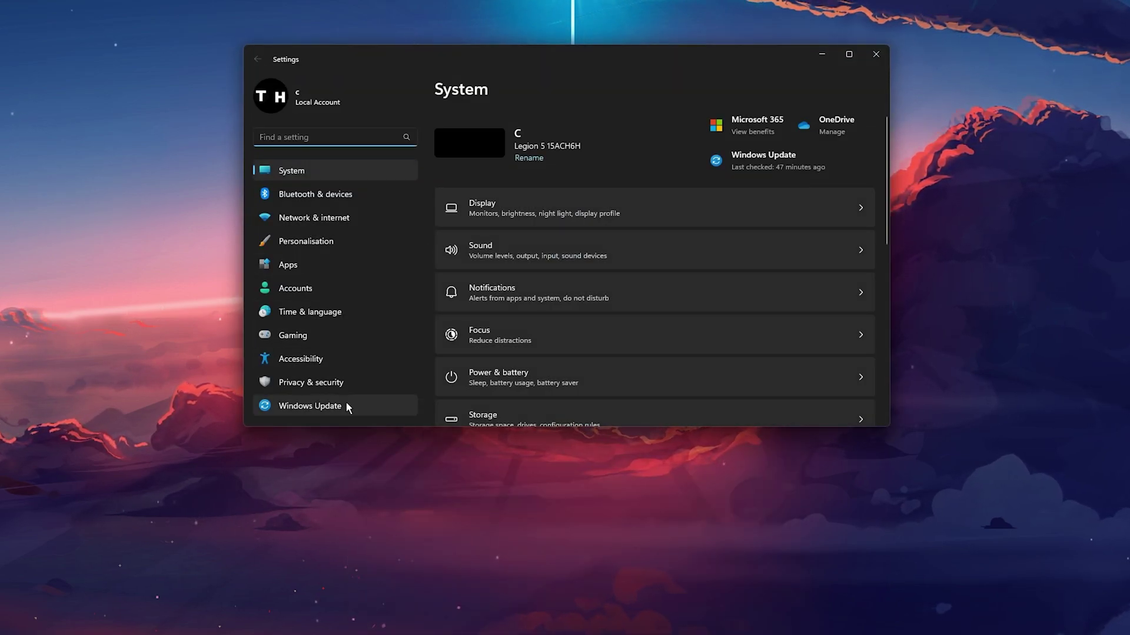
# Step: Start a Windows Update check for updates from the Settings sidebar
pyautogui.click(343, 408)
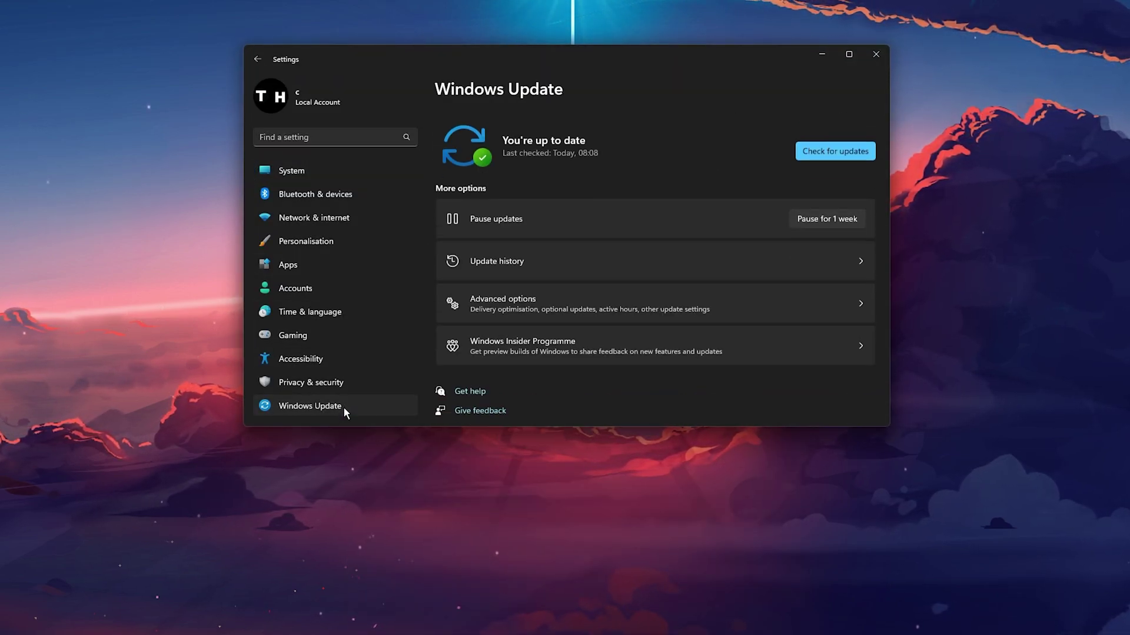
pyautogui.click(835, 143)
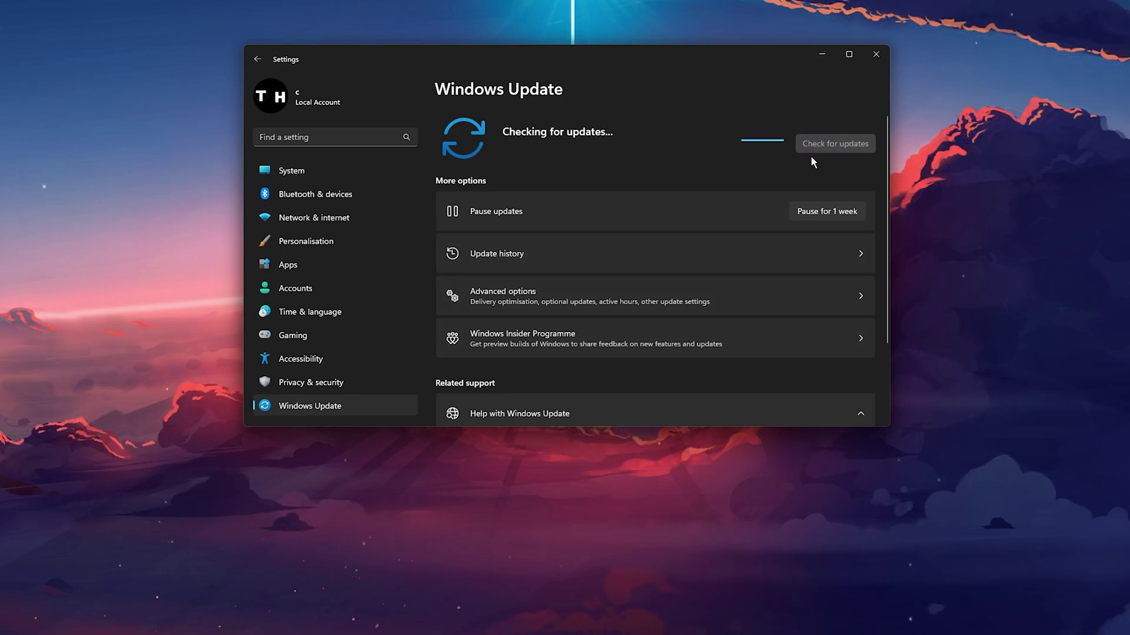